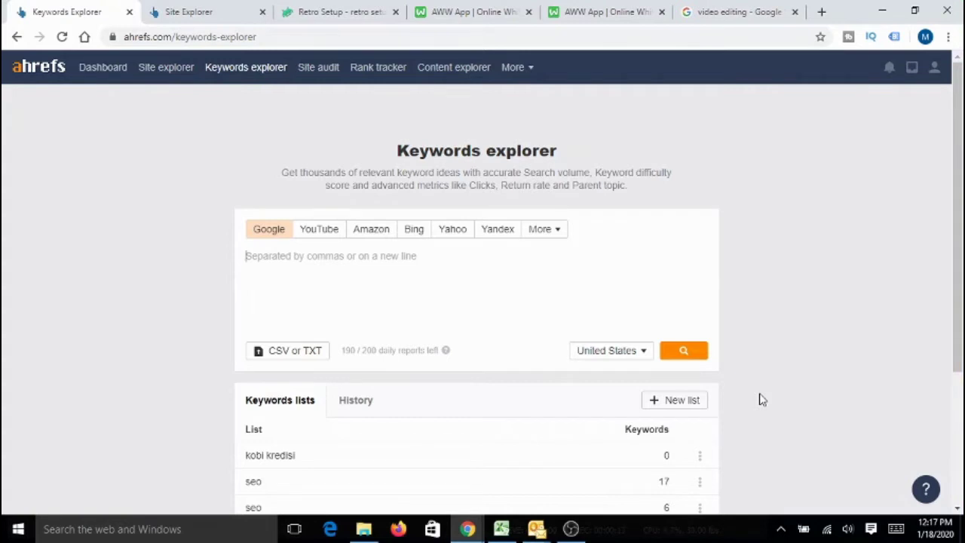
# - Enter "Retro" as the Google keyword to research in Keywords explorer
pyautogui.write('Retro')
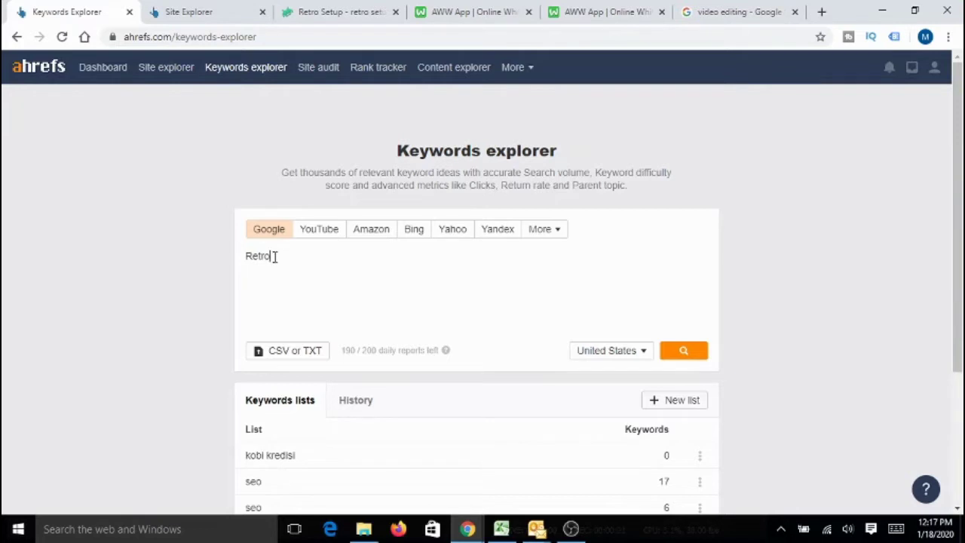
pyautogui.moveTo(276, 257); pyautogui.dragTo(238, 268)
pyautogui.click(267, 255)
# - On the AWW whiteboard, add the line "1. Competition/Difficulty" under the 5 Factor Validation heading
pyautogui.click(476, 14)
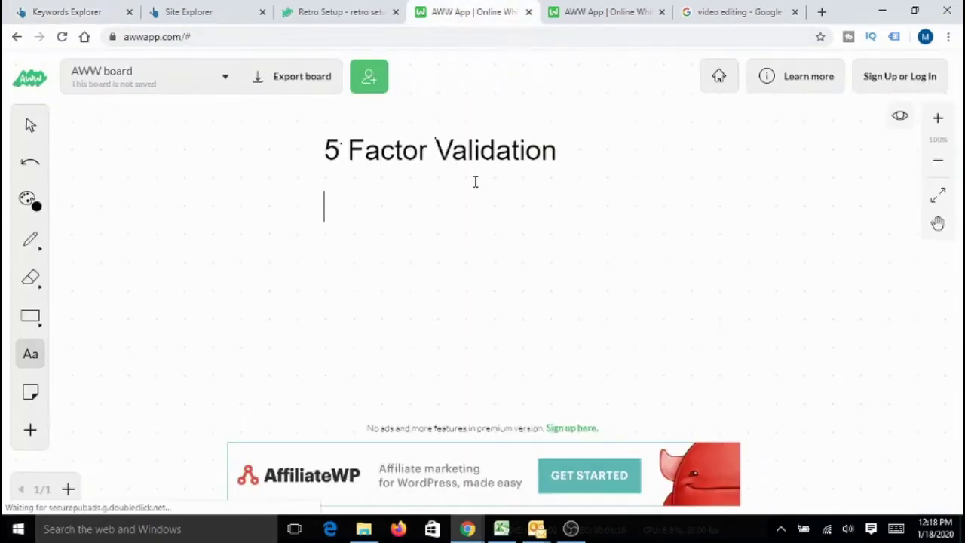
pyautogui.write('1. ')
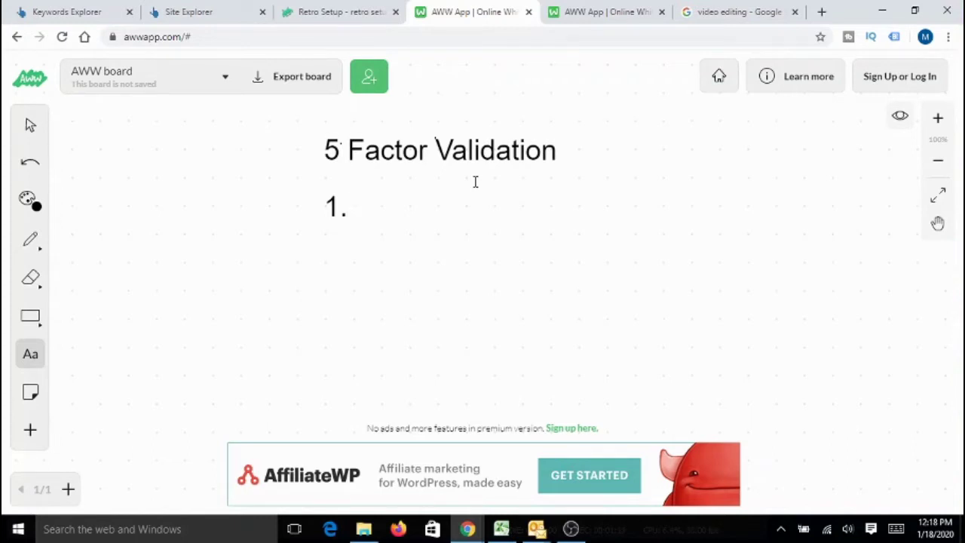
pyautogui.write('Compet')
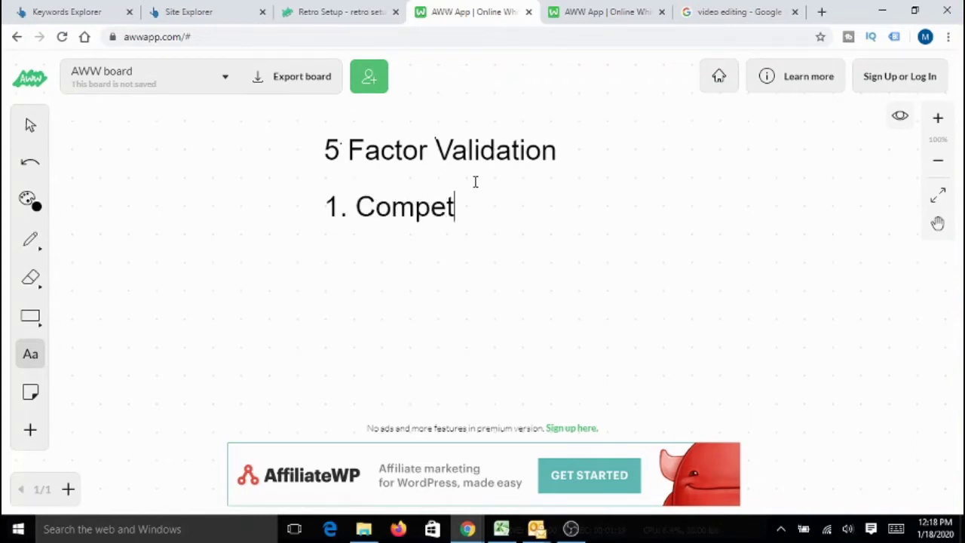
pyautogui.write('ition/D')
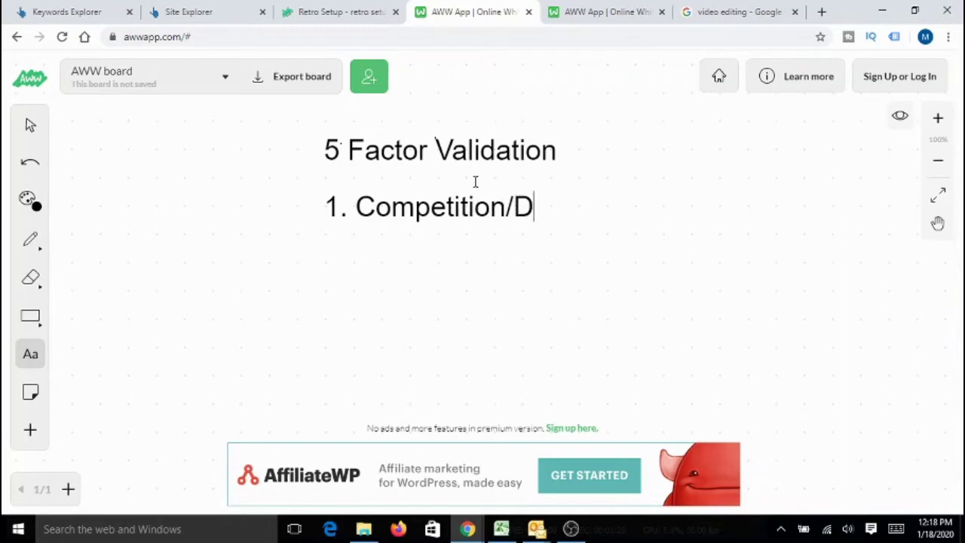
pyautogui.write('ifficulty')
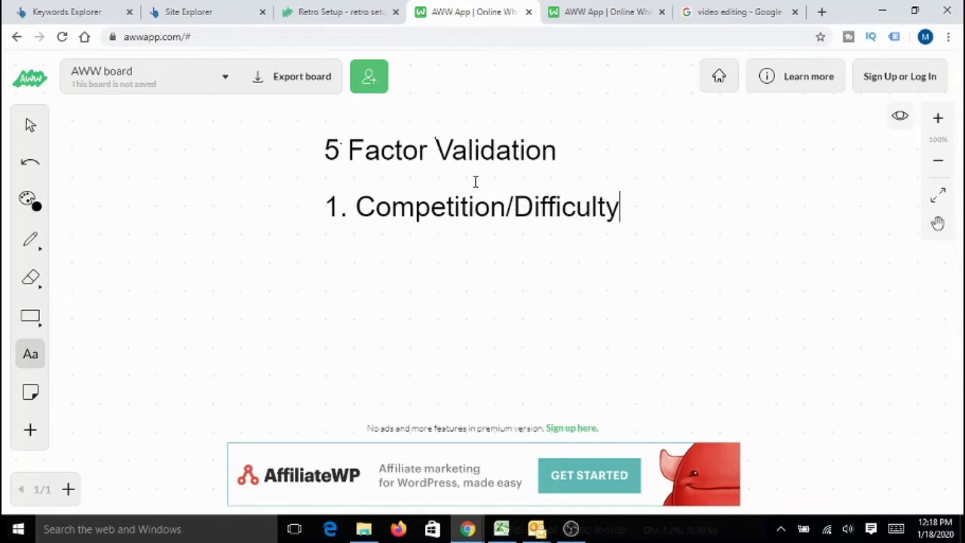
# - Back in Ahrefs, run the Retro keyword search for the United States and show all keyword ideas having the same terms
pyautogui.click(65, 15)
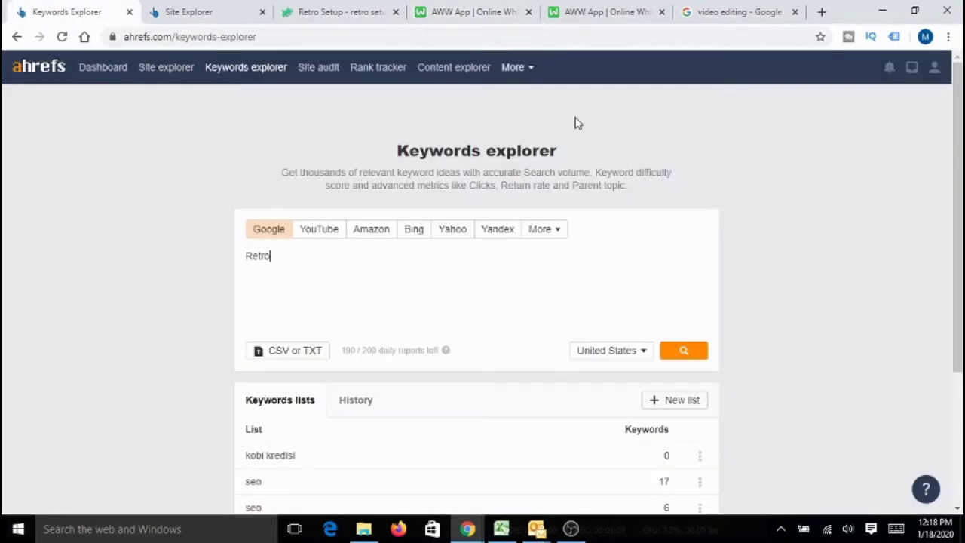
pyautogui.click(686, 349)
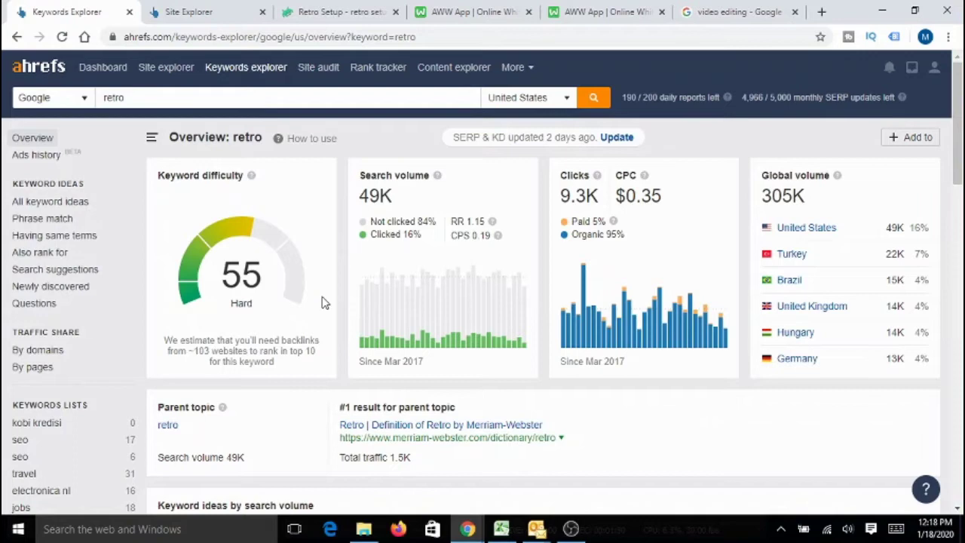
pyautogui.scroll(-5, 324, 303)
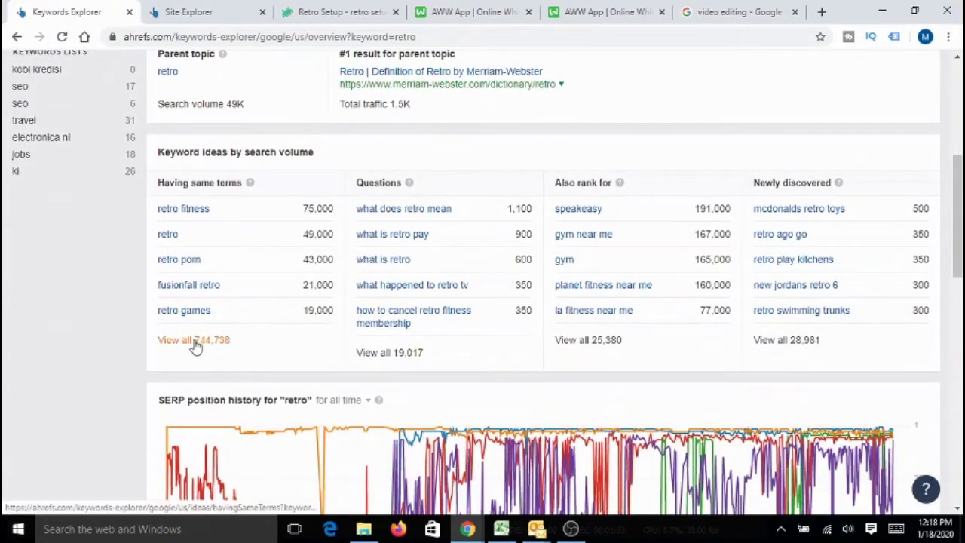
pyautogui.click(195, 343)
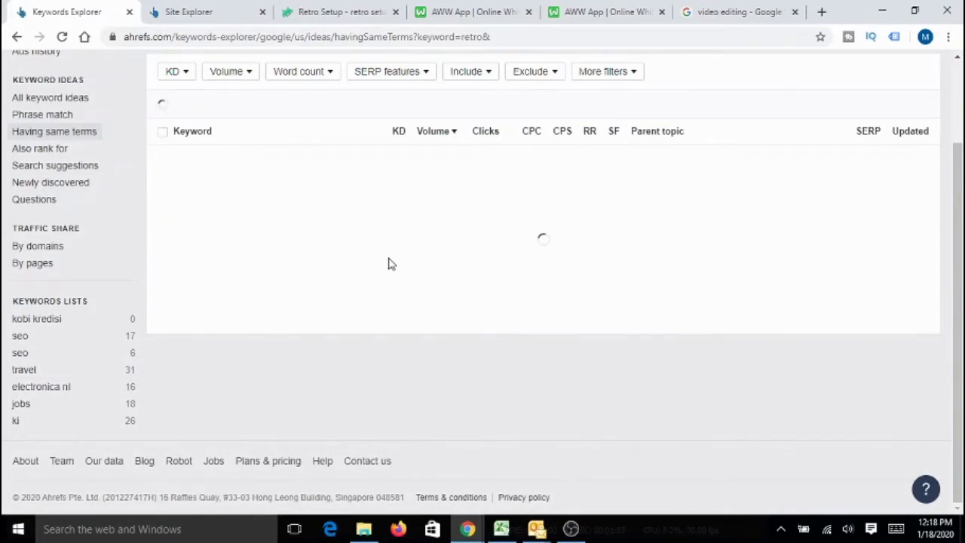
pyautogui.scroll(-4, 389, 263)
pyautogui.scroll(2, 390, 263)
pyautogui.scroll(3, 390, 263)
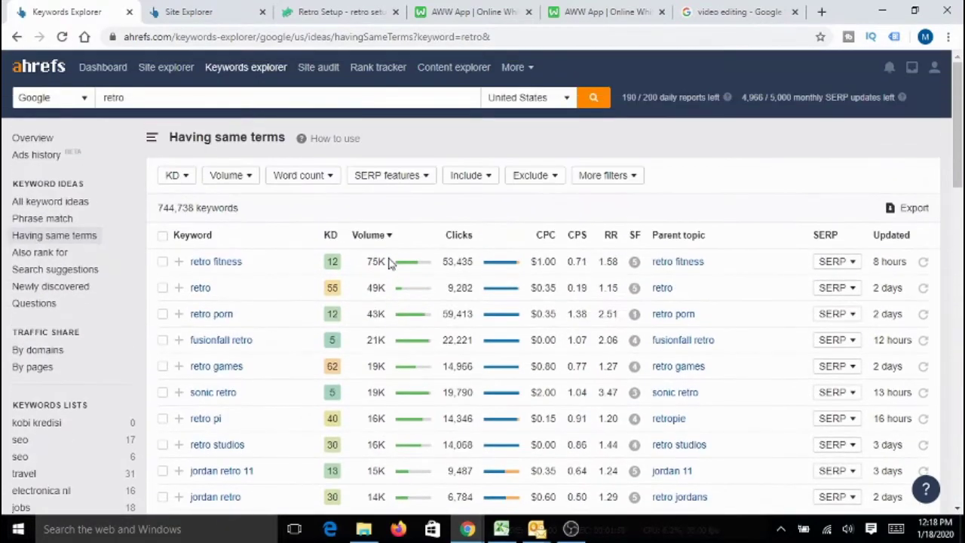
# - Filter the keyword ideas to a maximum keyword difficulty of 20 and check the keyword count
pyautogui.click(187, 180)
pyautogui.click(256, 203)
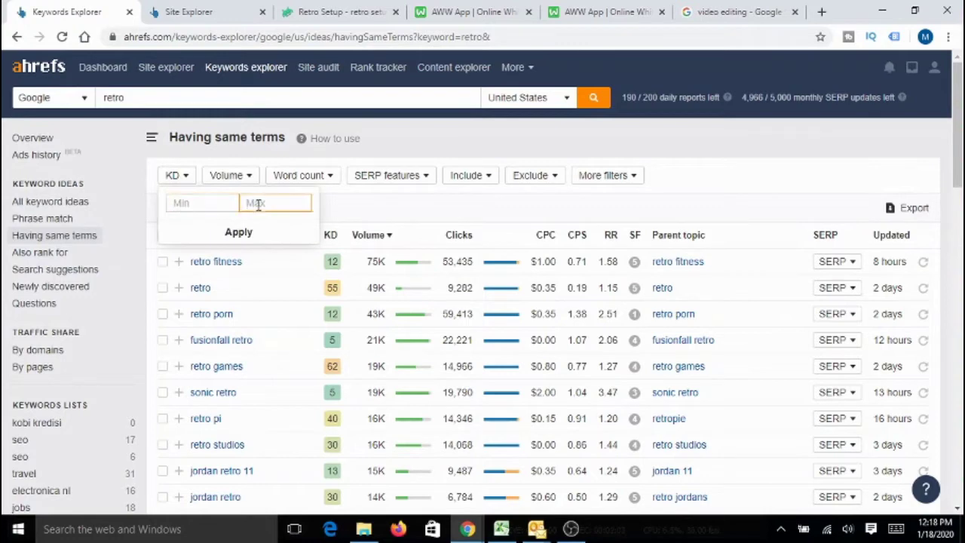
pyautogui.write('20')
pyautogui.click(240, 235)
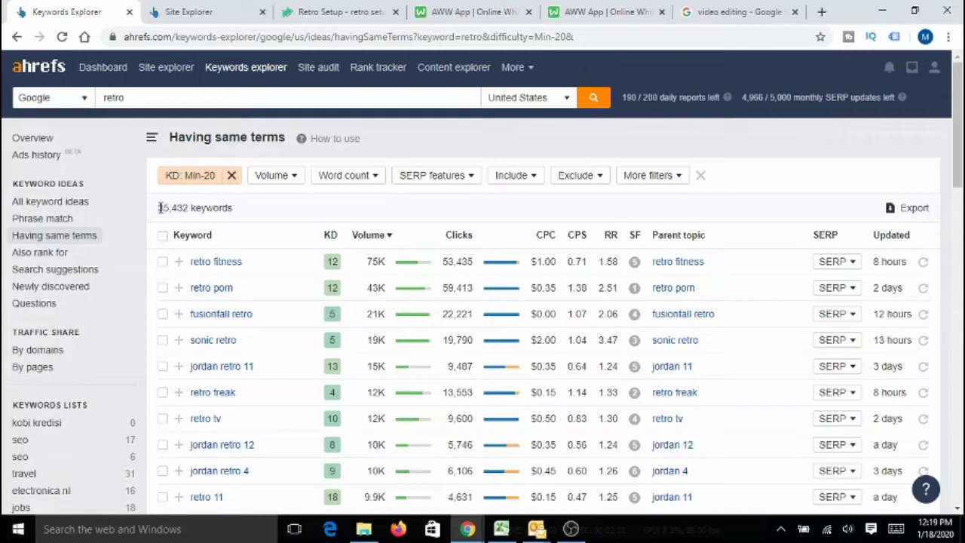
pyautogui.moveTo(160, 207); pyautogui.dragTo(188, 213)
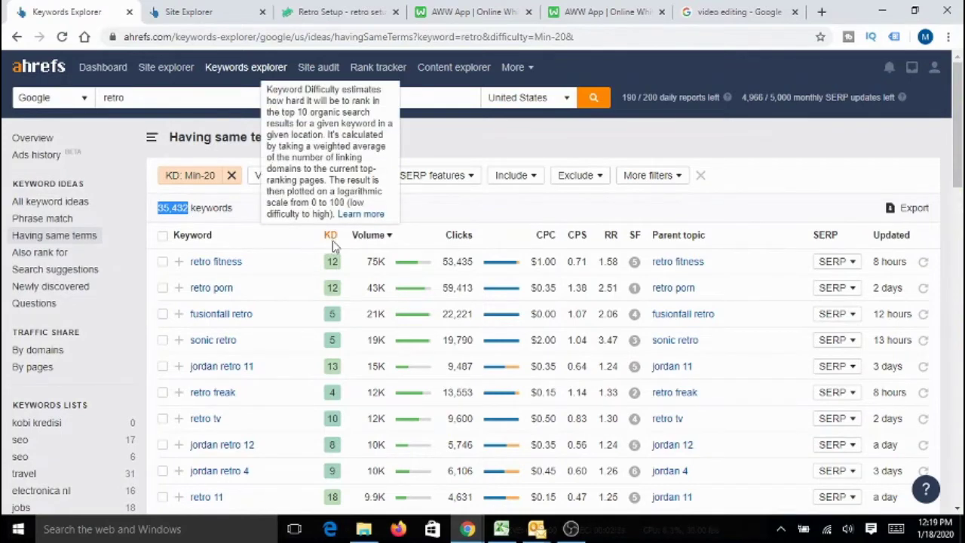
pyautogui.click(251, 215)
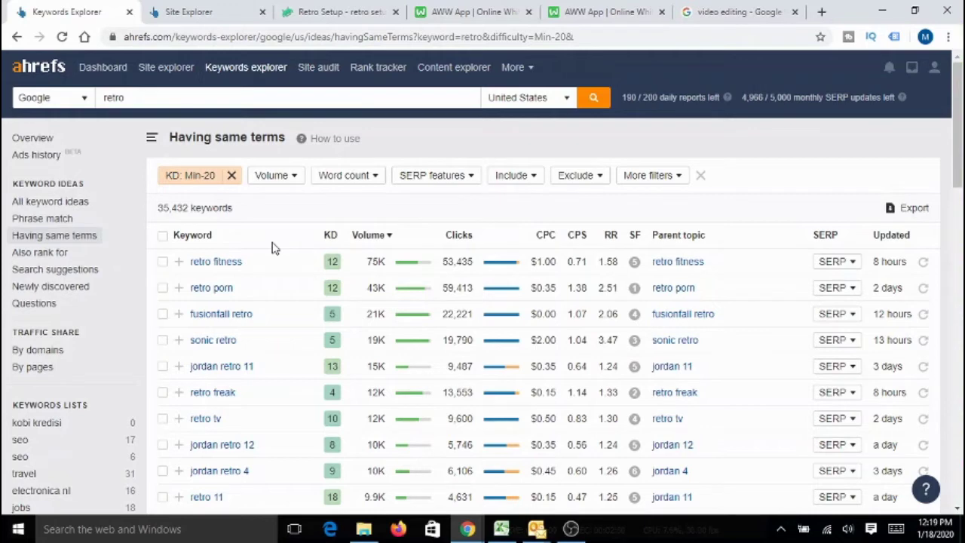
# - On the AWW whiteboard, add the line "2. Search Volume/Traffic" below the Competition/Difficulty item
pyautogui.click(494, 12)
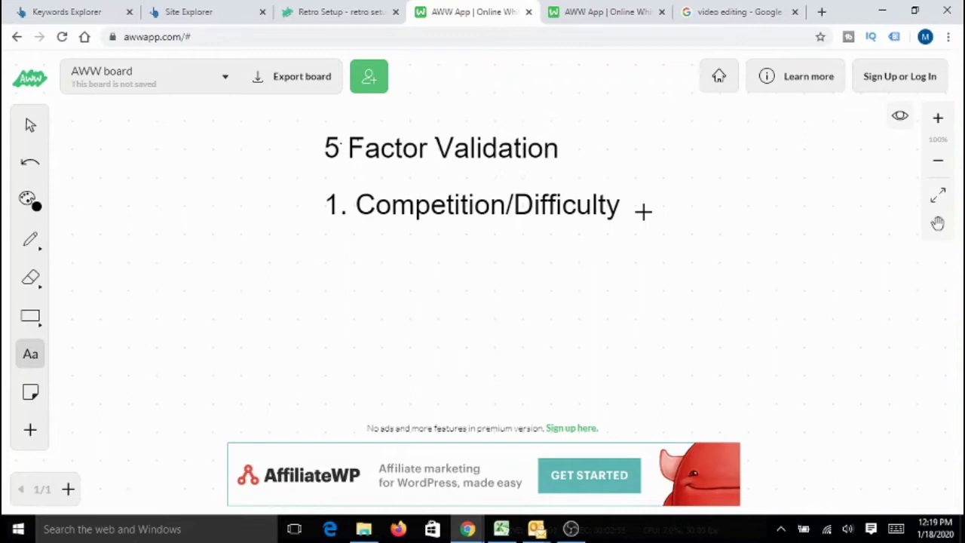
pyautogui.click(623, 206)
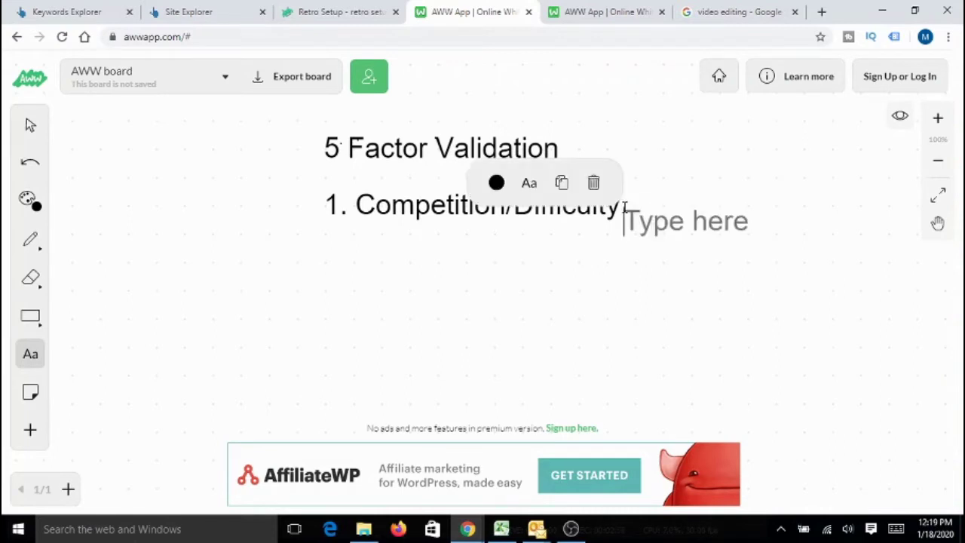
pyautogui.press('Escape')
pyautogui.click(619, 206)
pyautogui.press('Escape')
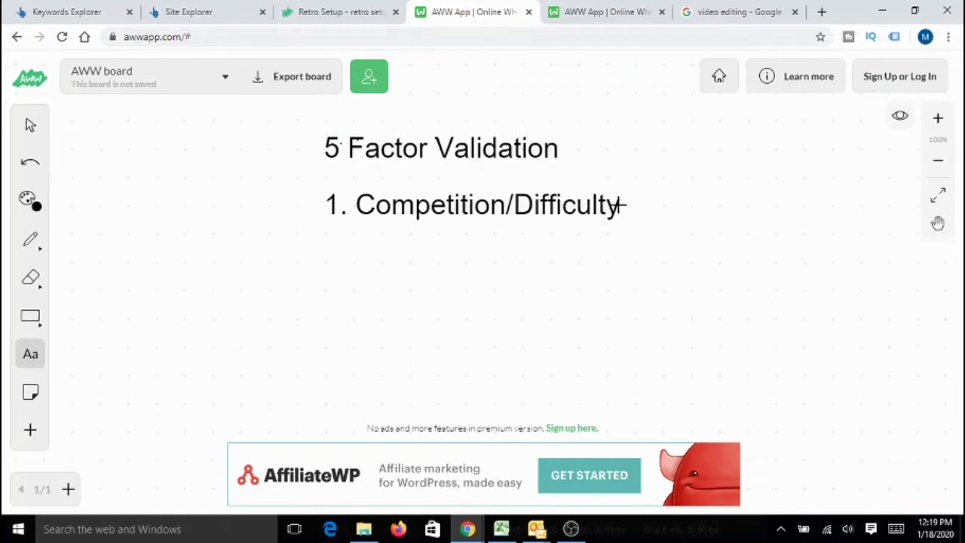
pyautogui.click(618, 206)
pyautogui.press('Return')
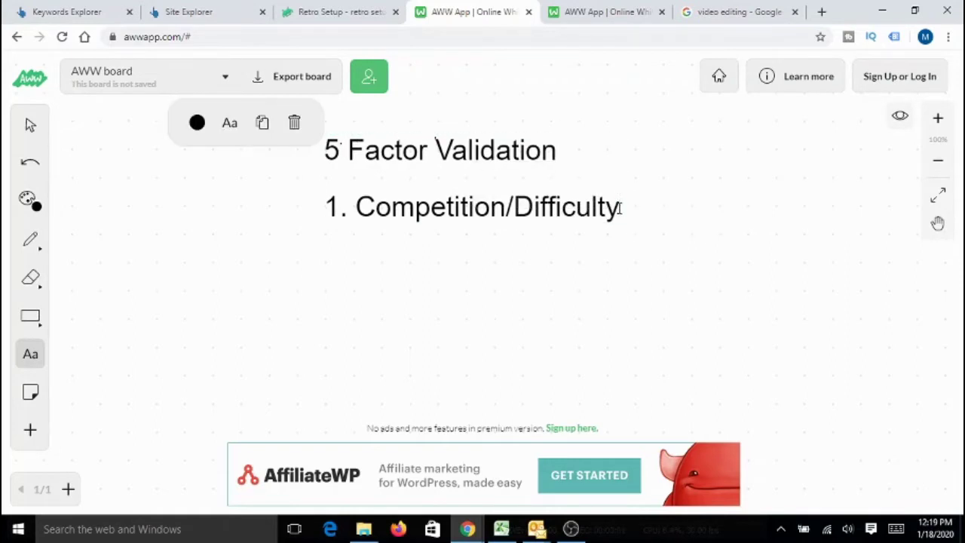
pyautogui.write('2. Sea')
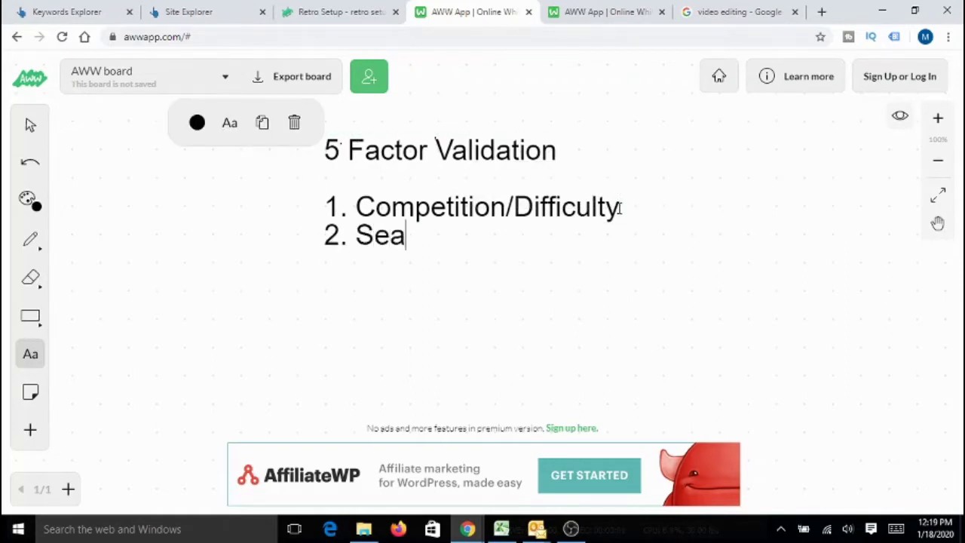
pyautogui.write('rch Volume')
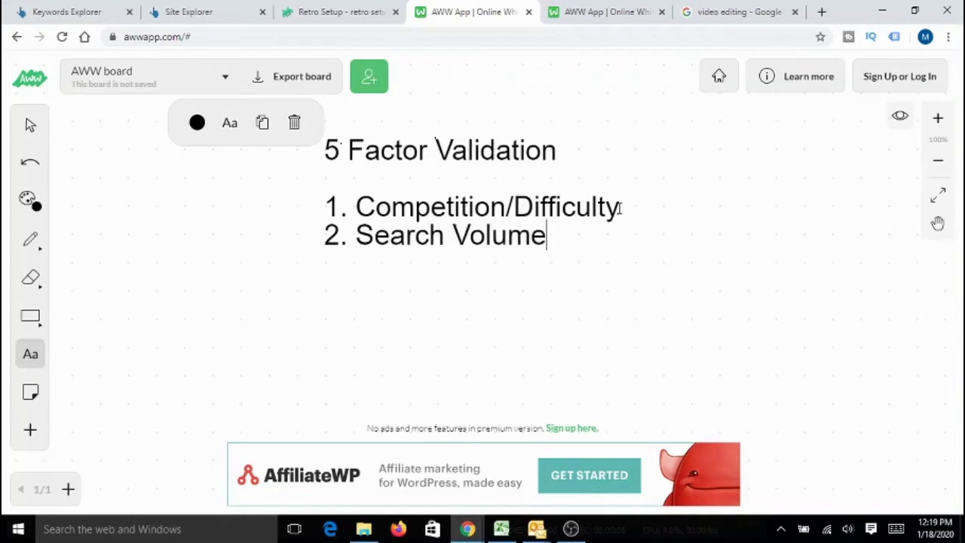
pyautogui.write('/Traffic')
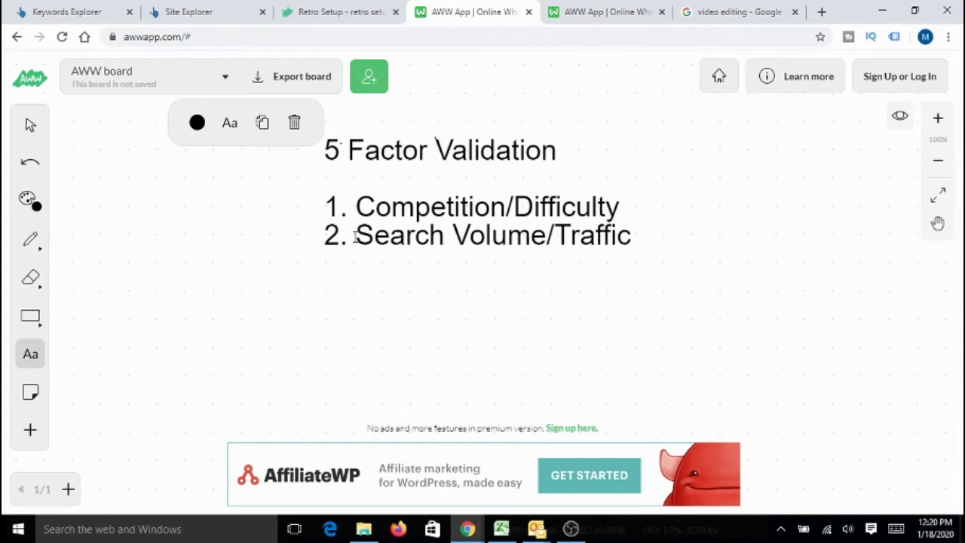
# - Return to the Ahrefs keyword list and examine the "retro fitness" entry, leaving its row unselected
pyautogui.click(67, 12)
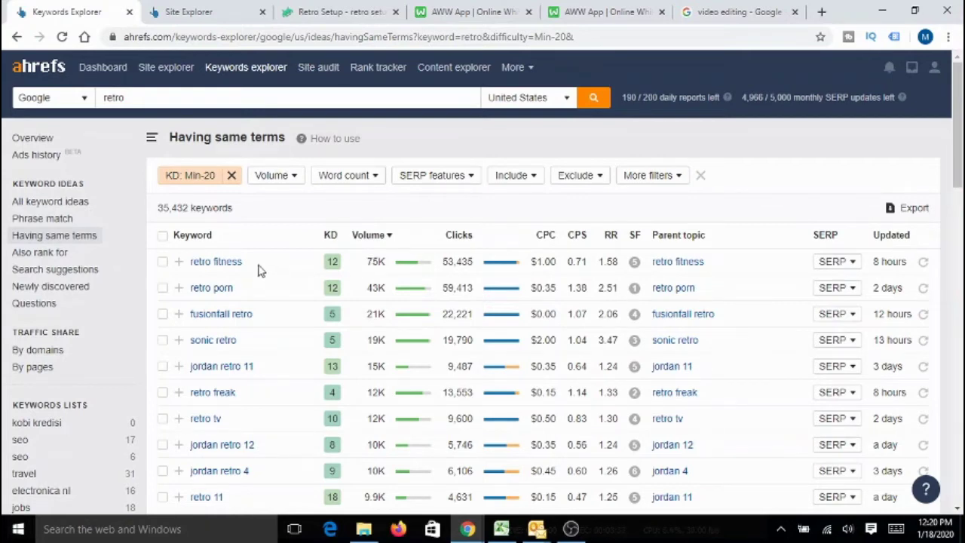
pyautogui.moveTo(260, 270); pyautogui.dragTo(190, 269)
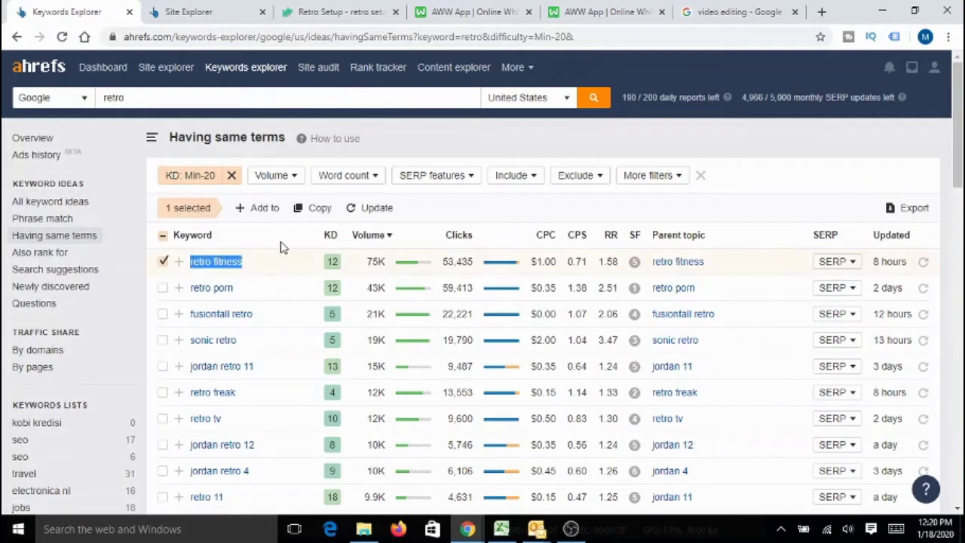
pyautogui.click(162, 262)
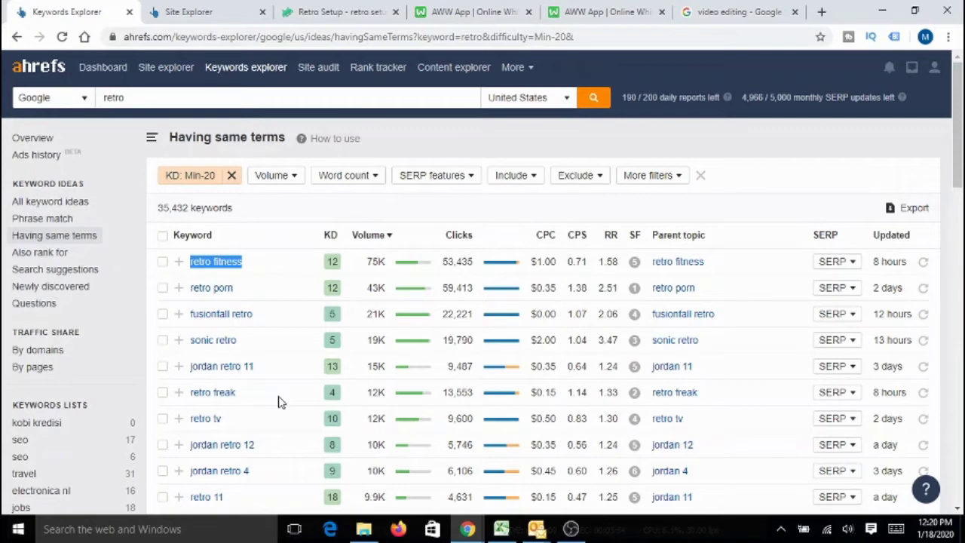
# - On the AWW whiteboard, add the line "3. Scope for Content" below the Search Volume/Traffic item
pyautogui.click(482, 12)
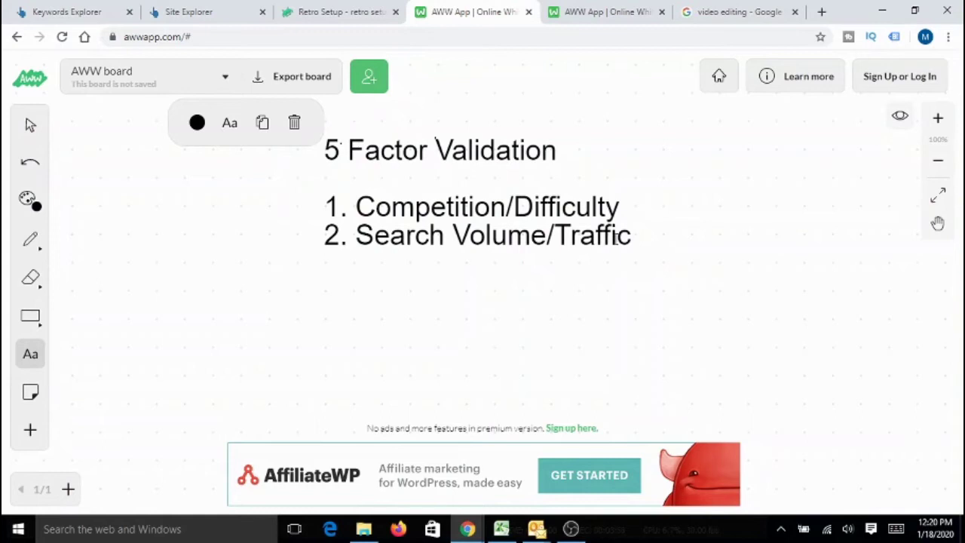
pyautogui.press('Return')
pyautogui.write('3. Scope for')
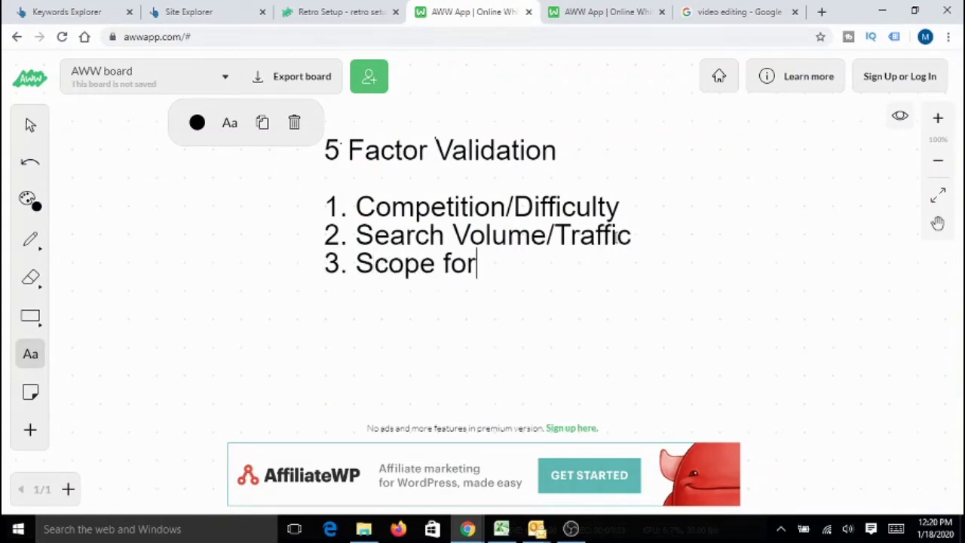
pyautogui.write(' Content')
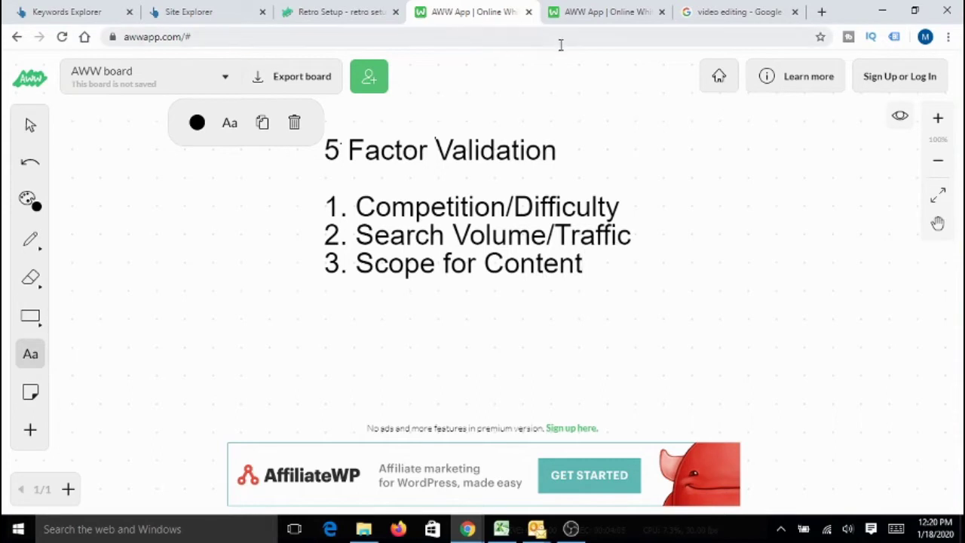
# - In the Ahrefs keyword list, add a filter for a minimum search volume of 500
pyautogui.click(75, 12)
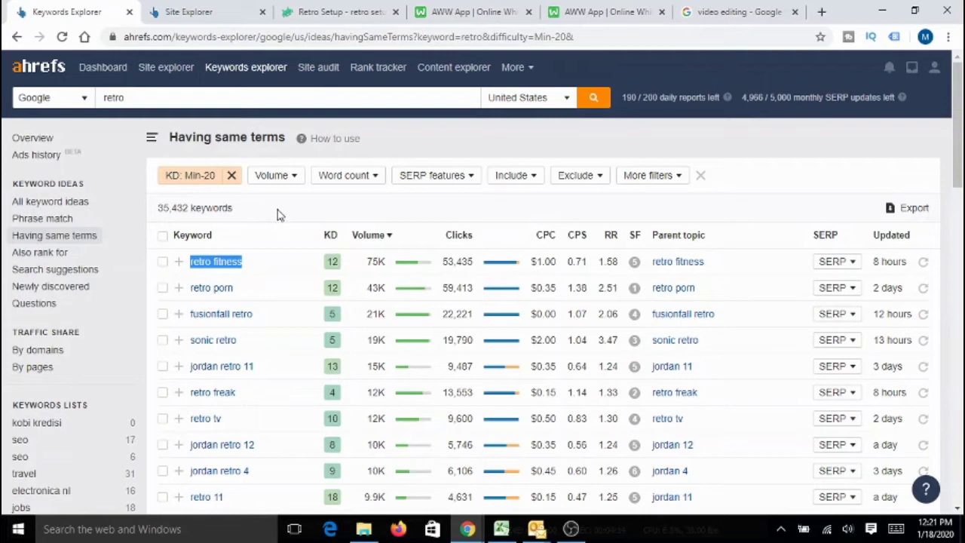
pyautogui.click(284, 178)
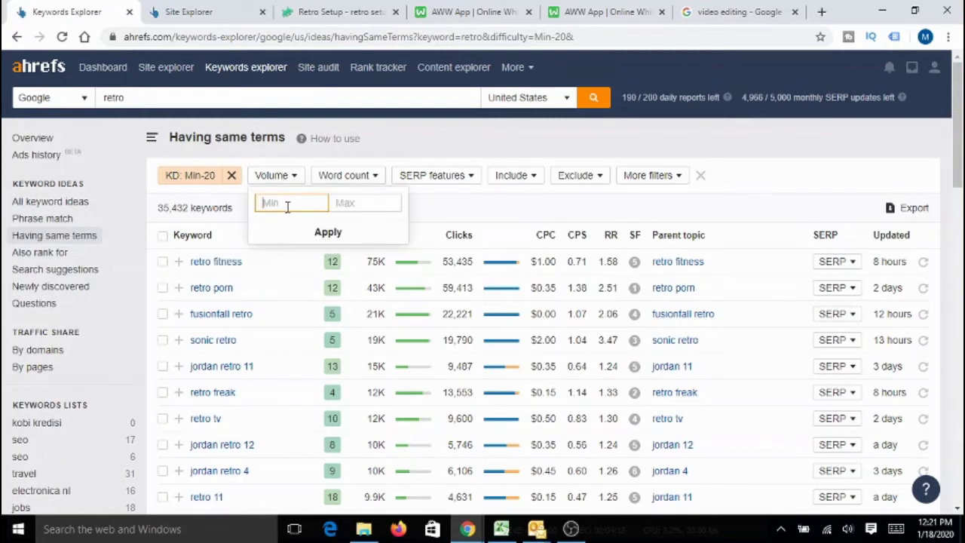
pyautogui.write('500')
pyautogui.click(326, 235)
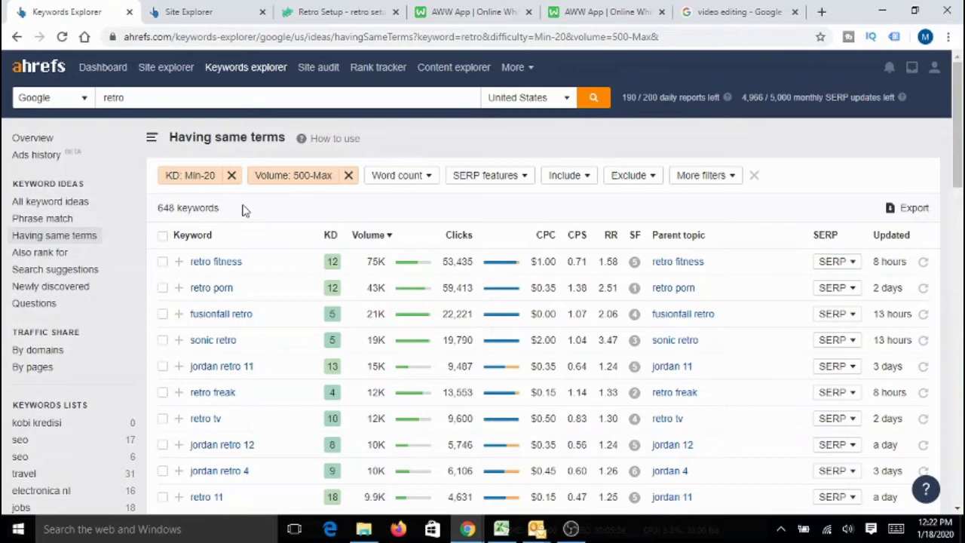
# - On the AWW whiteboard, add "4. Reference site/Proof" as the fourth list item and highlight its wording
pyautogui.click(480, 16)
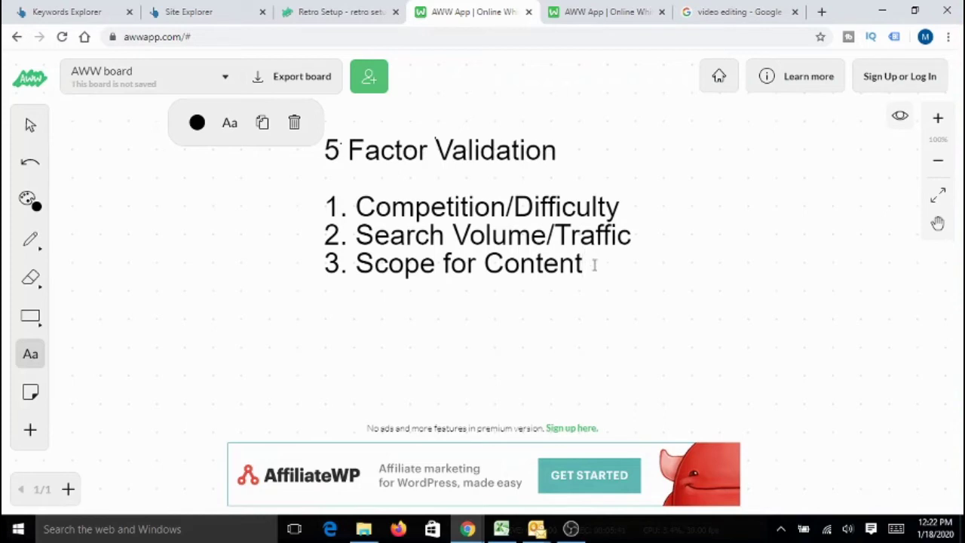
pyautogui.press('Return')
pyautogui.write('4. Reference ')
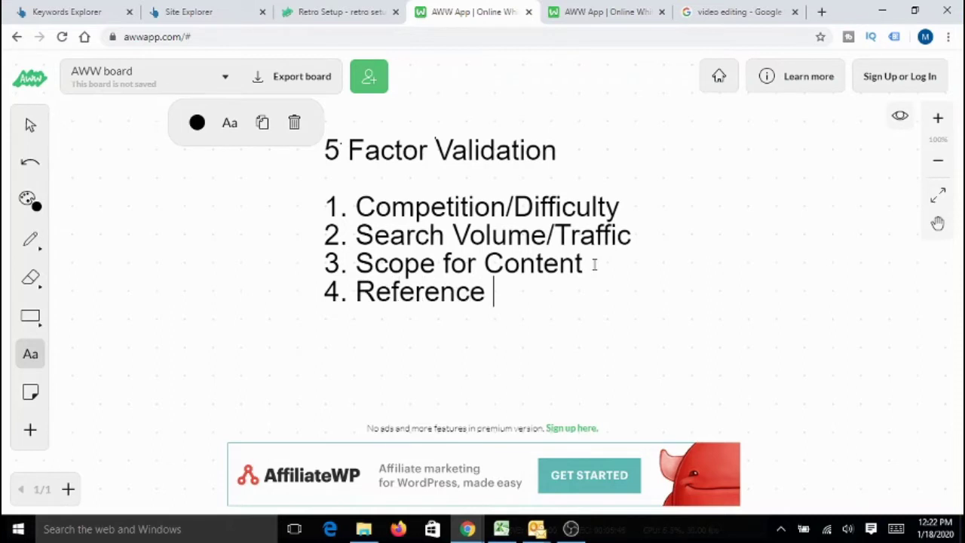
pyautogui.write('site/Proof')
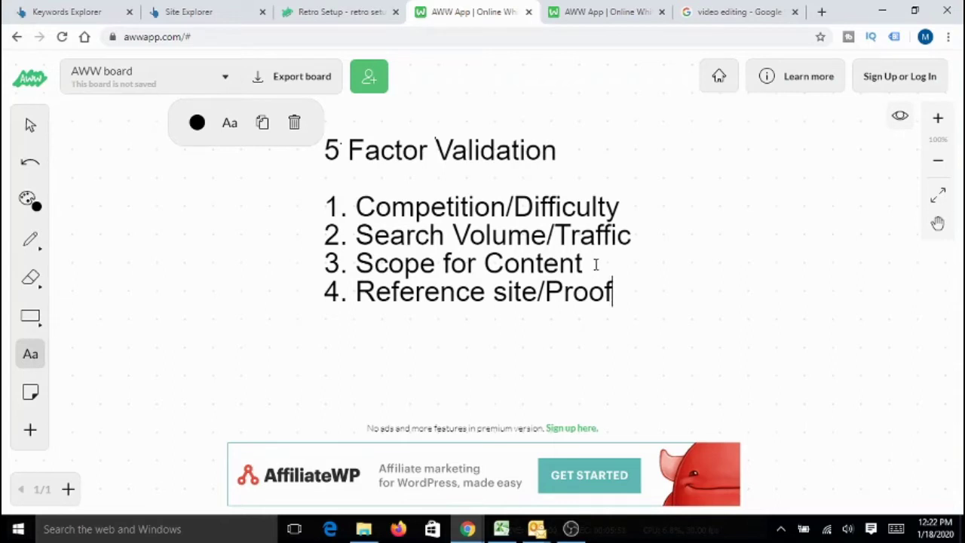
pyautogui.moveTo(626, 292); pyautogui.dragTo(366, 305)
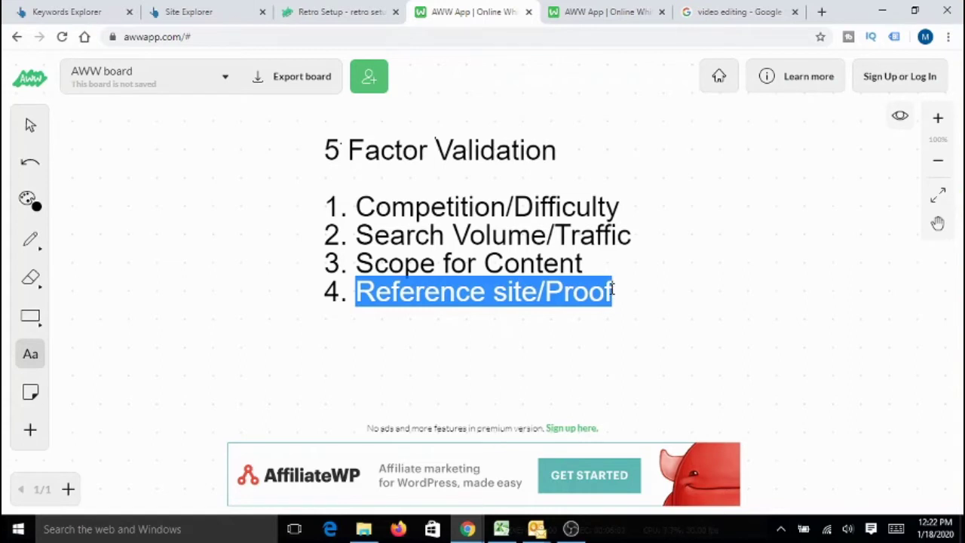
pyautogui.click(593, 267)
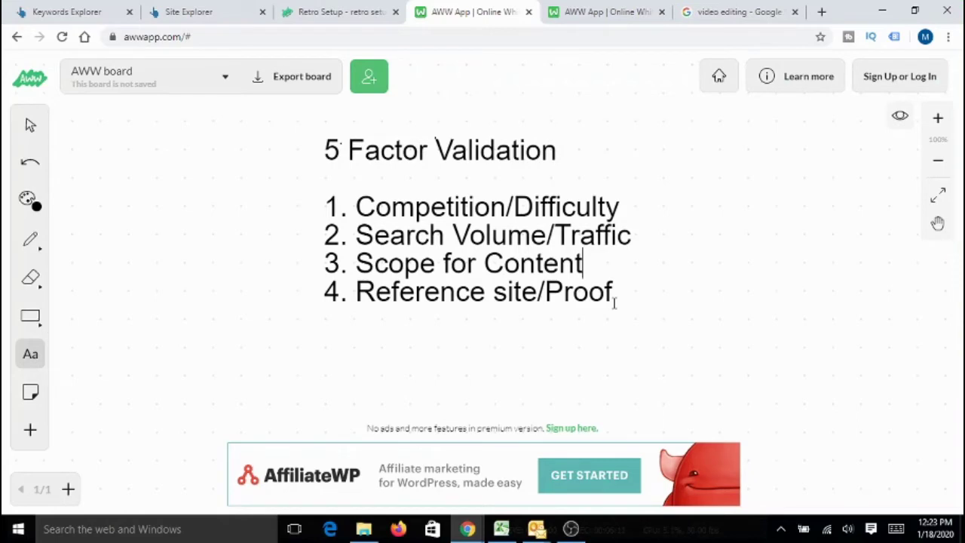
pyautogui.click(90, 12)
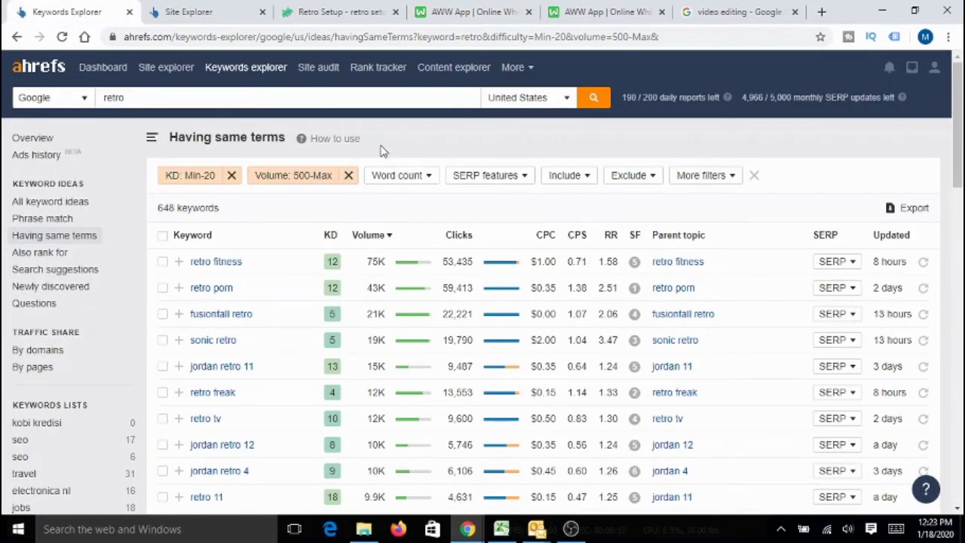
pyautogui.click(338, 18)
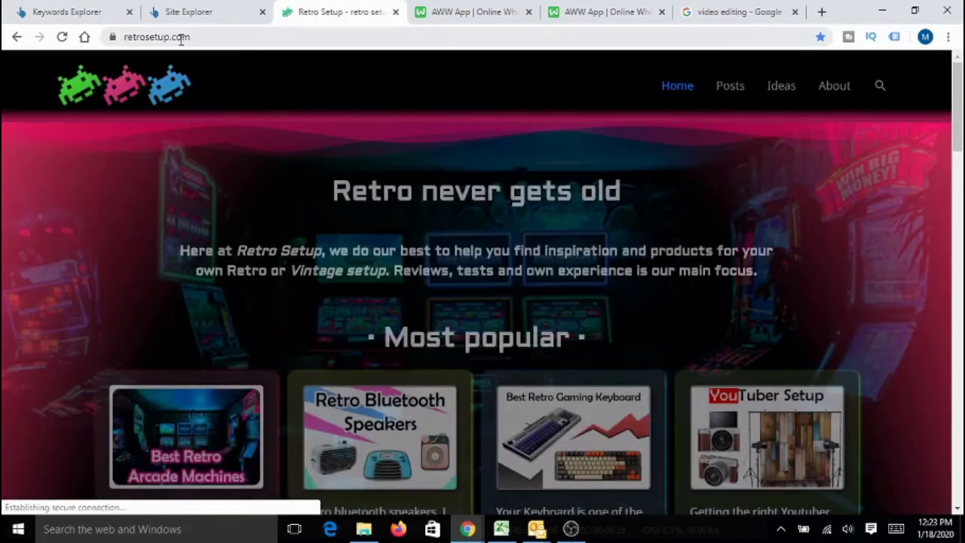
pyautogui.click(180, 38)
pyautogui.hotkey('ctrl', 'c')
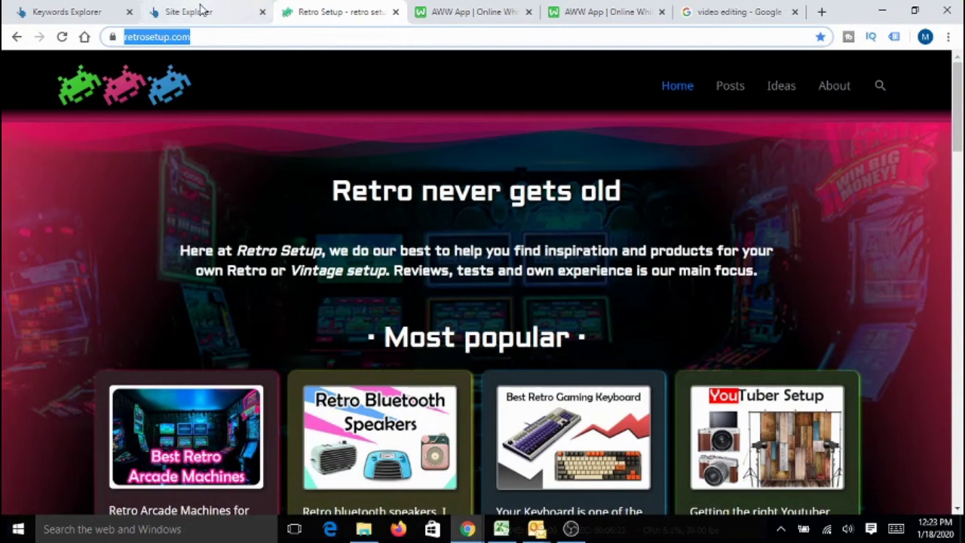
pyautogui.click(197, 14)
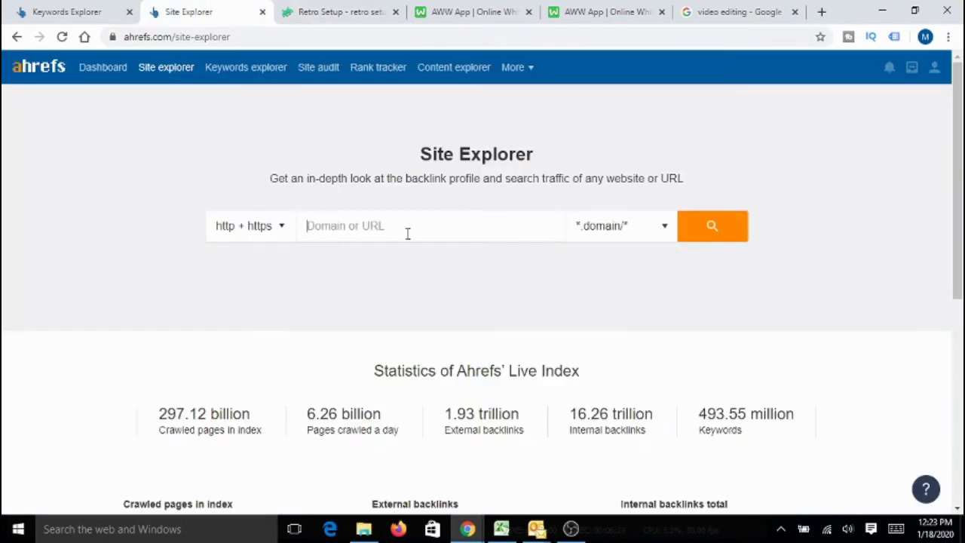
pyautogui.hotkey('ctrl', 'v')
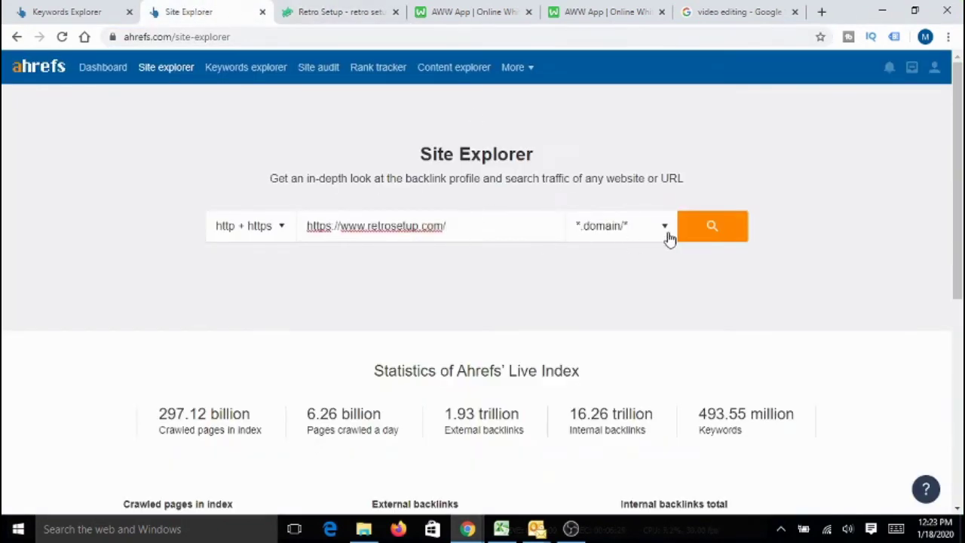
pyautogui.click(710, 229)
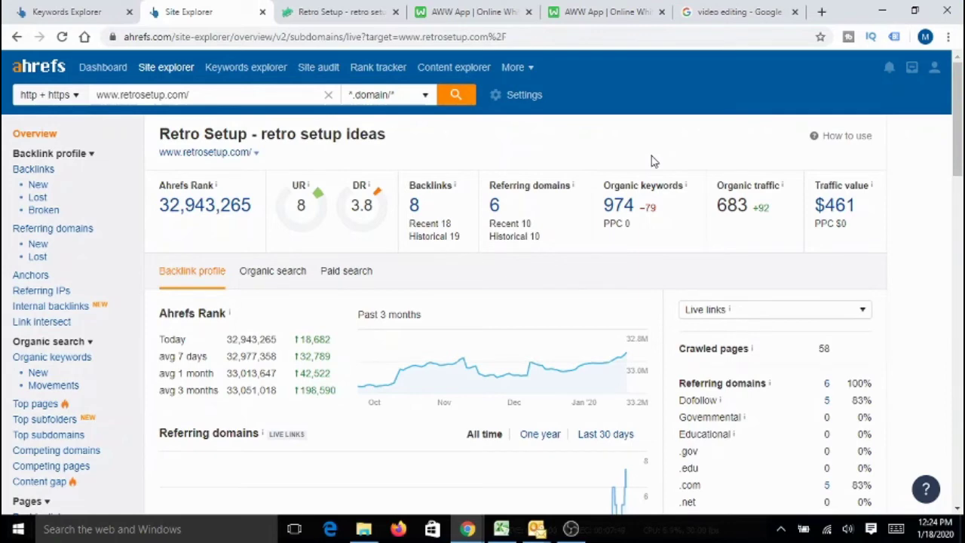
# - On the AWW whiteboard, add "5. Earning Potential" below the Reference site/Proof item
pyautogui.click(509, 22)
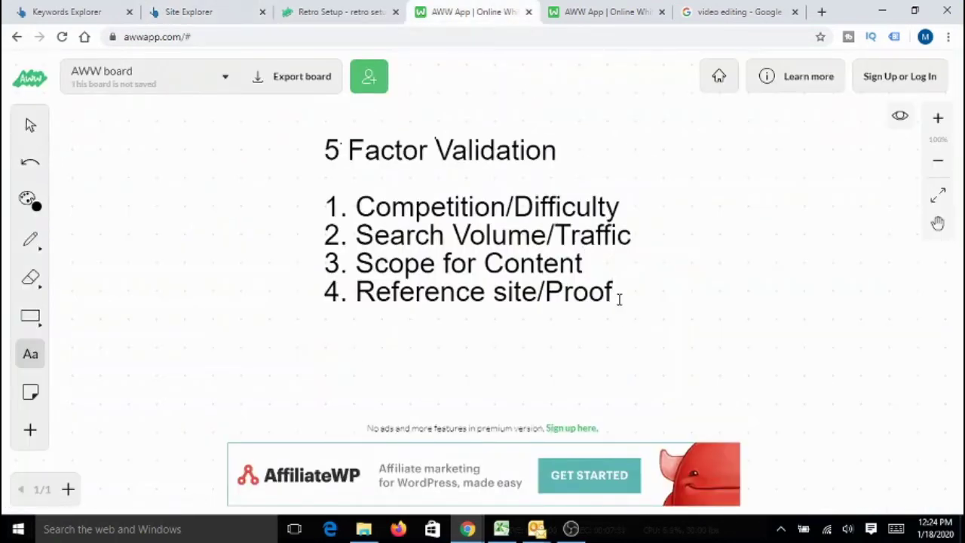
pyautogui.click(618, 299)
pyautogui.press('Return')
pyautogui.write('5. Earning Po')
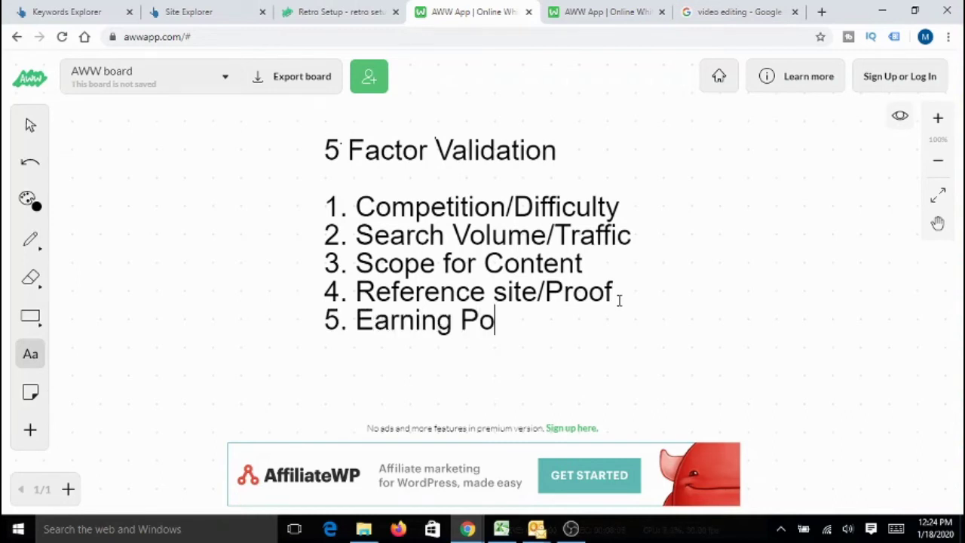
pyautogui.write('tential')
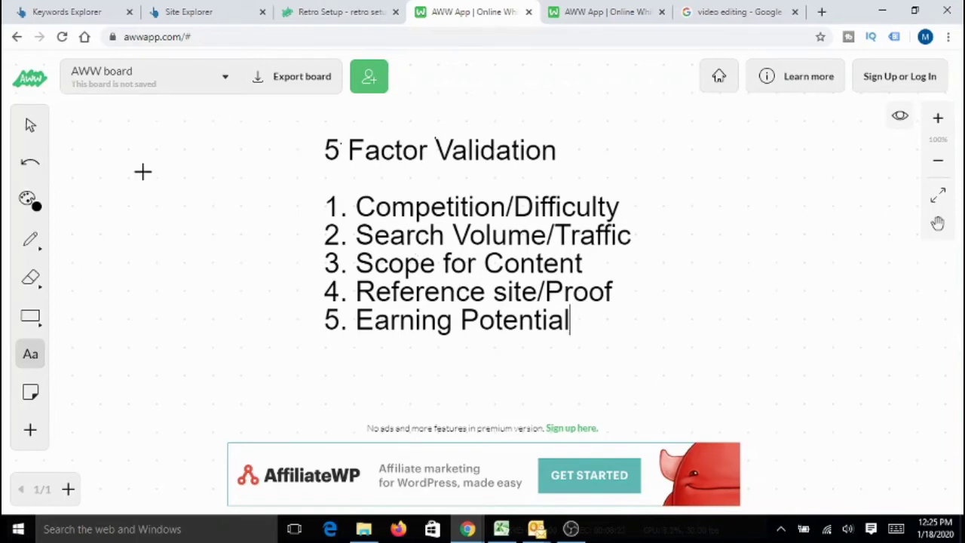
# - Review the filtered retro keywords in Ahrefs, and examine the all-time organic traffic graph for retrosetup.com in Site Explorer
pyautogui.click(75, 11)
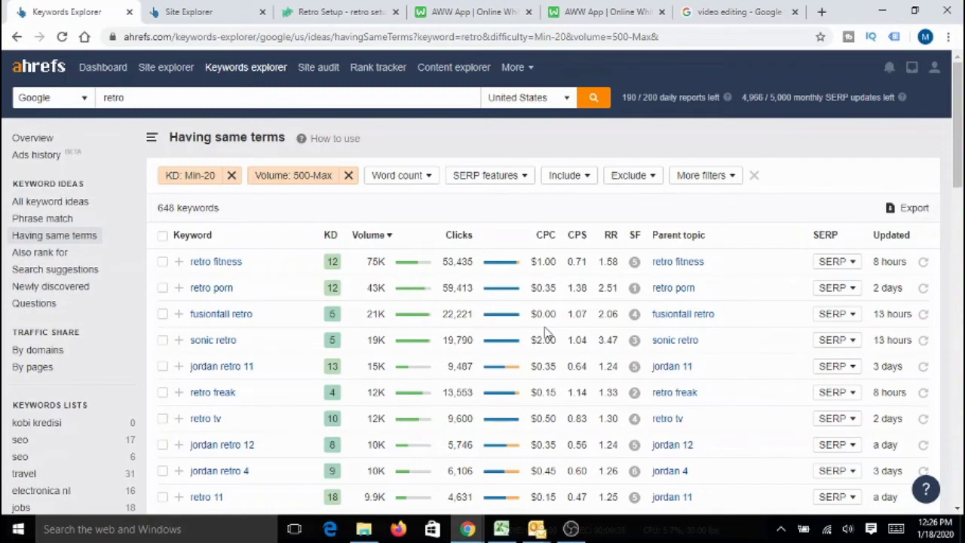
pyautogui.click(217, 14)
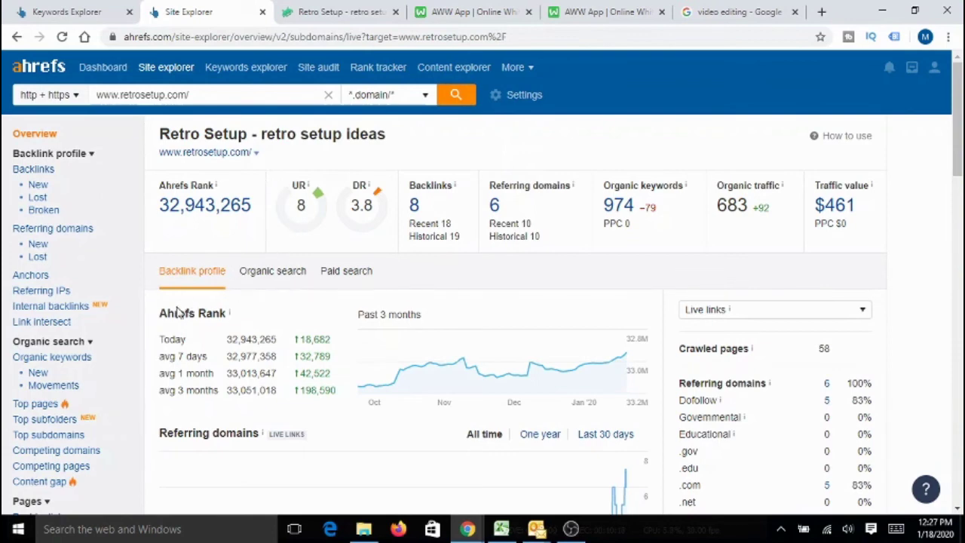
pyautogui.click(281, 278)
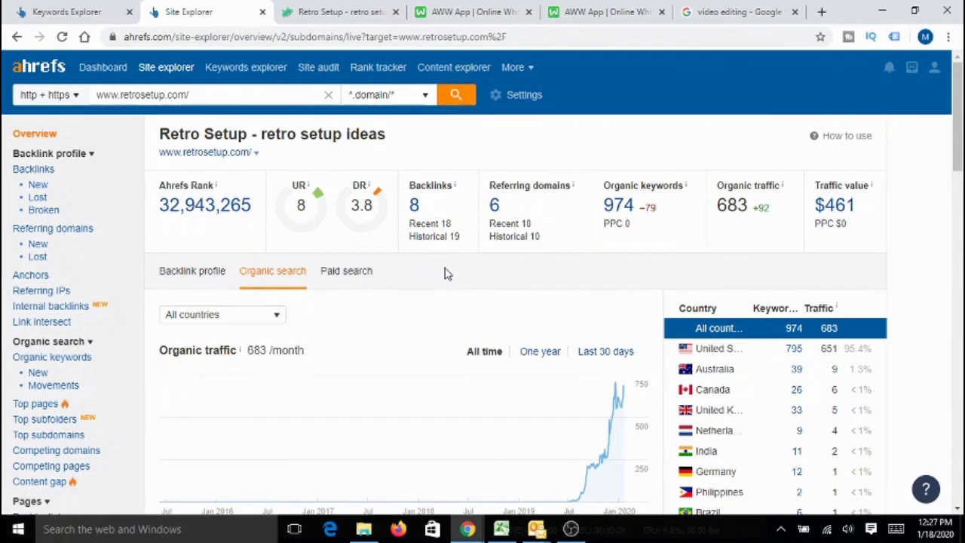
pyautogui.scroll(-1, 520, 343)
pyautogui.moveTo(573, 445)
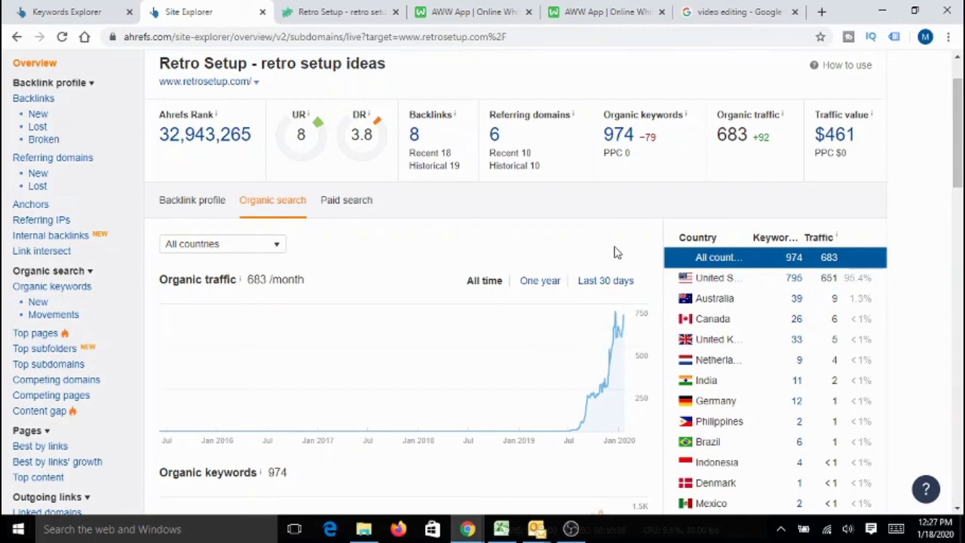
pyautogui.scroll(1, 615, 252)
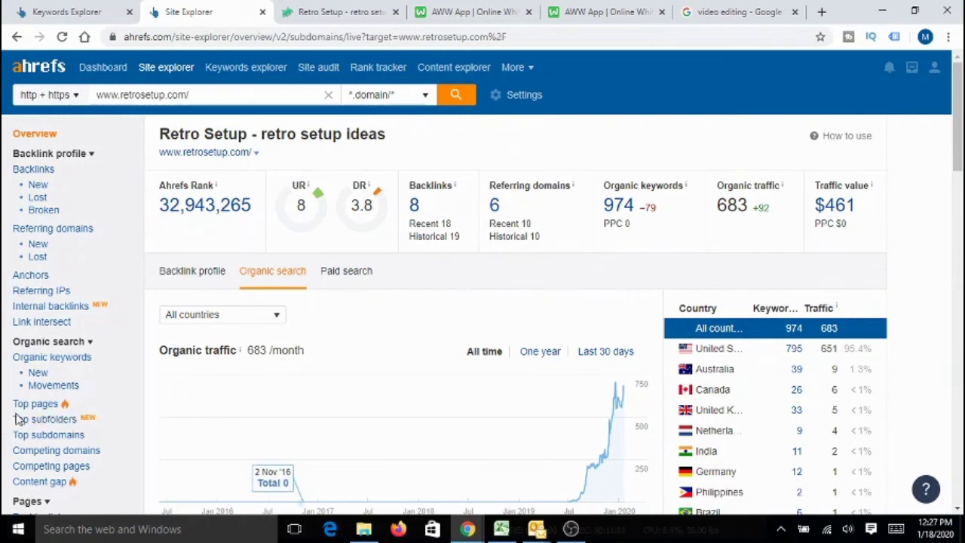
# - Open the Top Pages report for retrosetup.com, highlight its results count, and return to the site overview
pyautogui.click(35, 406)
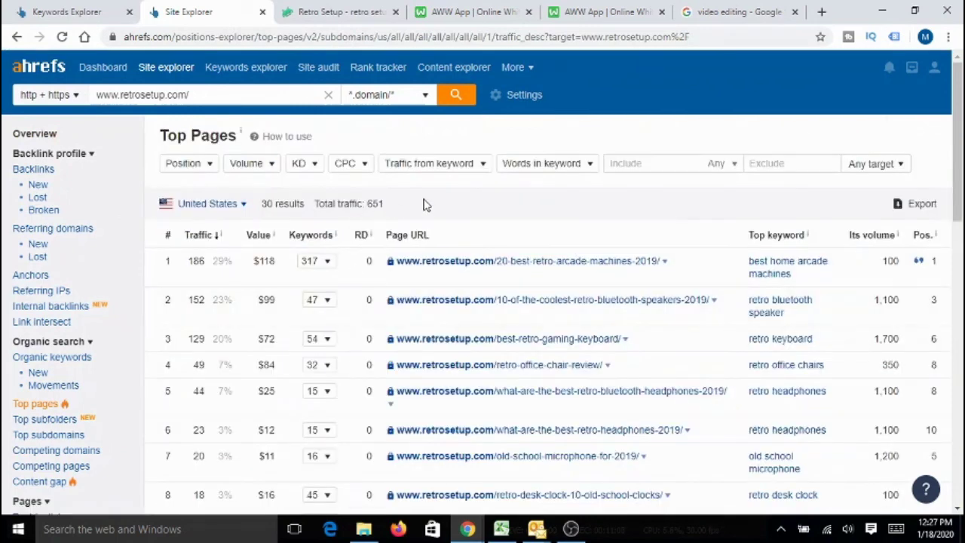
pyautogui.moveTo(262, 204); pyautogui.dragTo(303, 204)
pyautogui.click(303, 205)
pyautogui.tripleClick(305, 204)
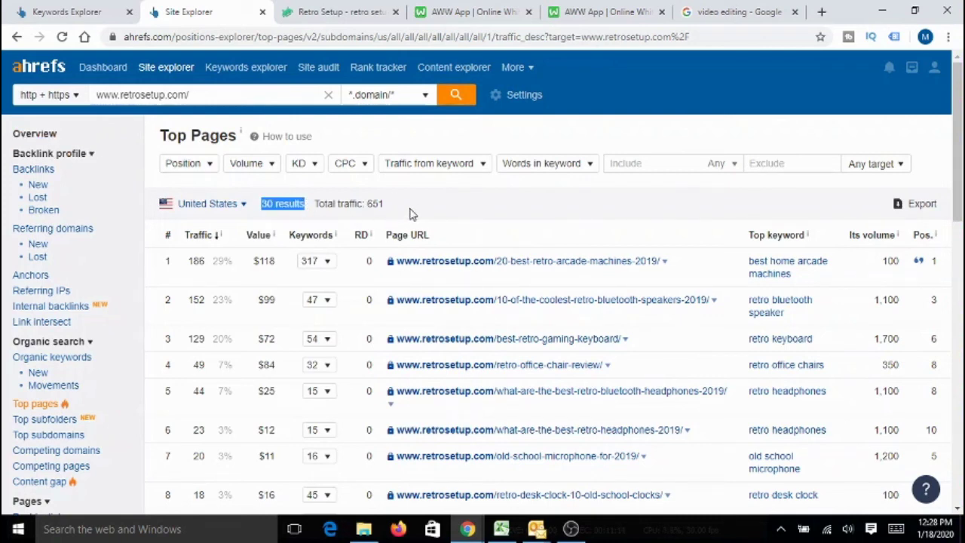
pyautogui.click(43, 137)
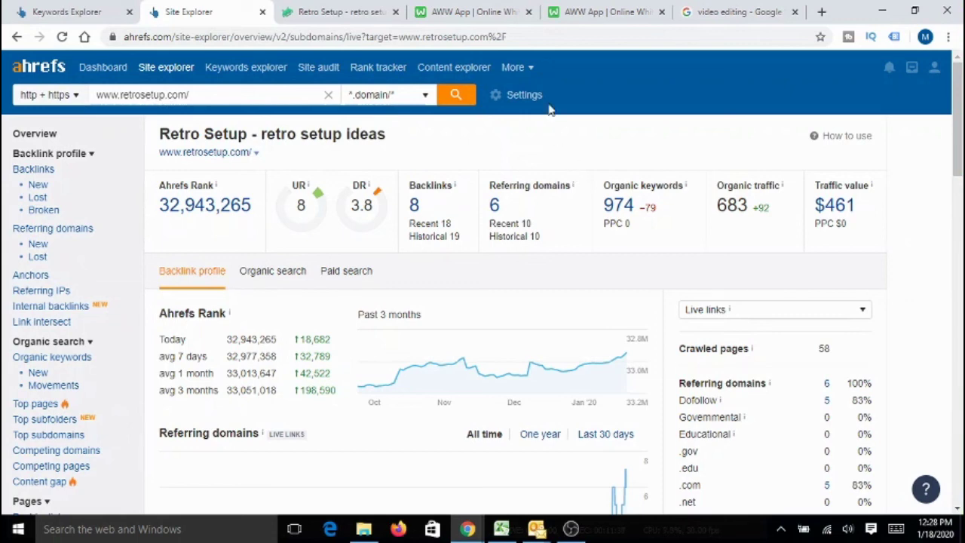
# - Highlight "Earning Potential" on the AWW whiteboard and return to the filtered retro keyword list in Ahrefs
pyautogui.click(471, 12)
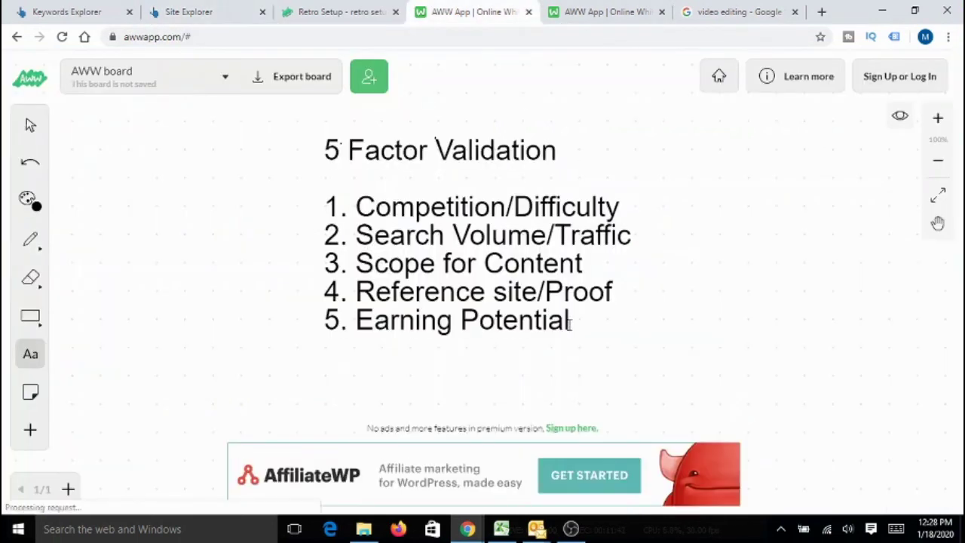
pyautogui.moveTo(573, 321); pyautogui.dragTo(354, 321)
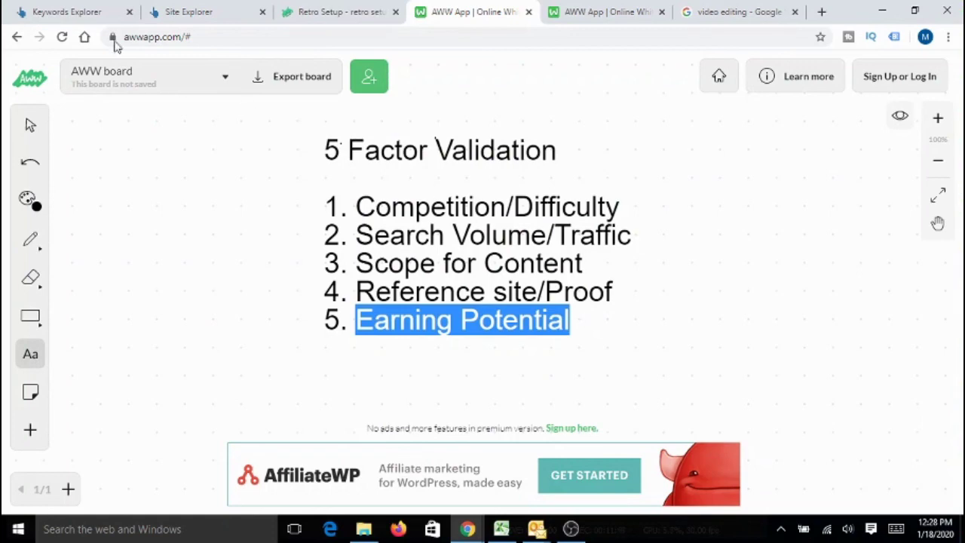
pyautogui.click(83, 11)
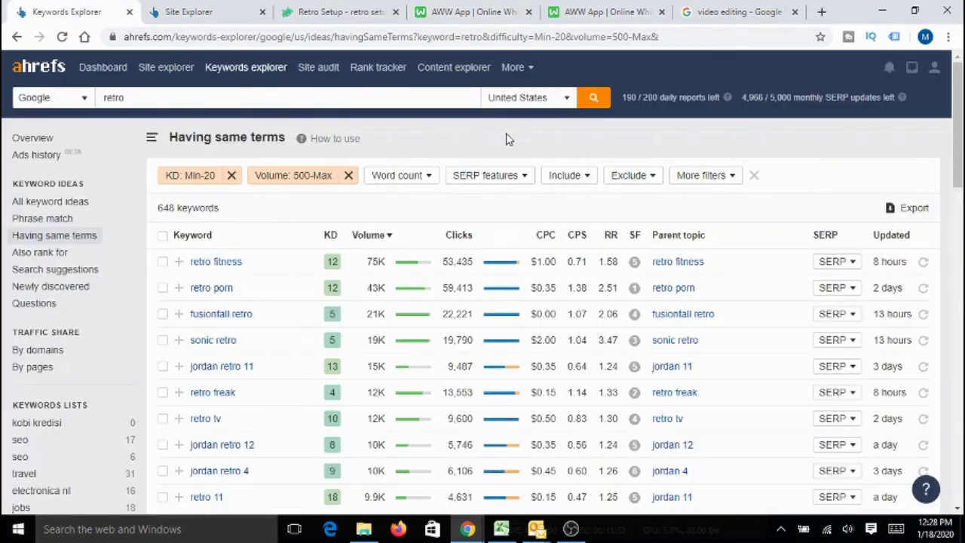